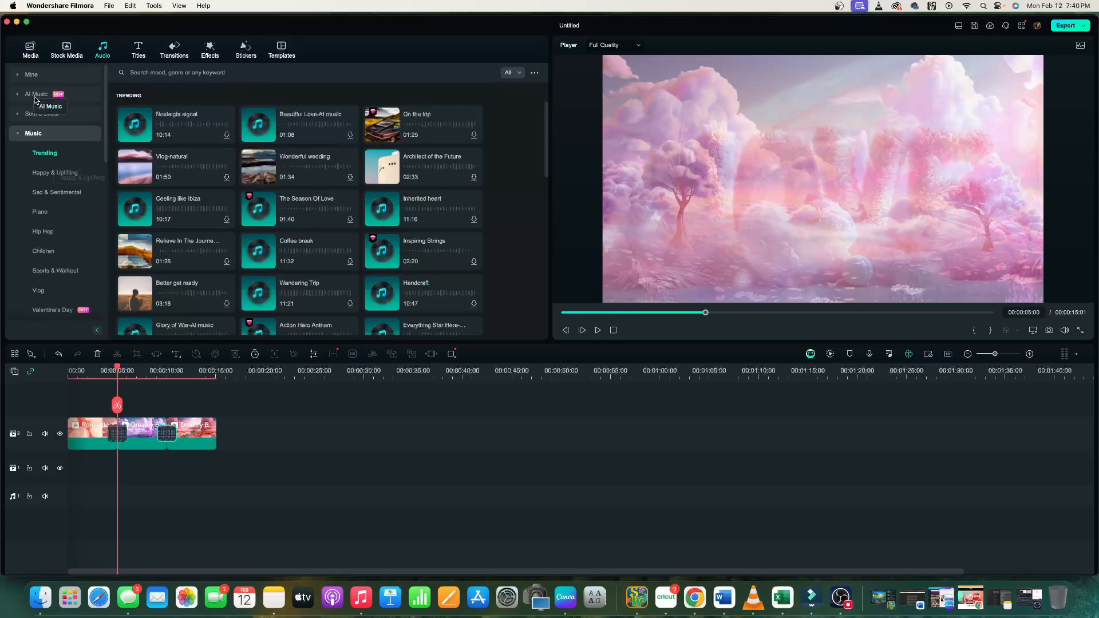
Open the AI Music Generator and choose the Sentimental mood with a Low tempo.
left_click(62, 97)
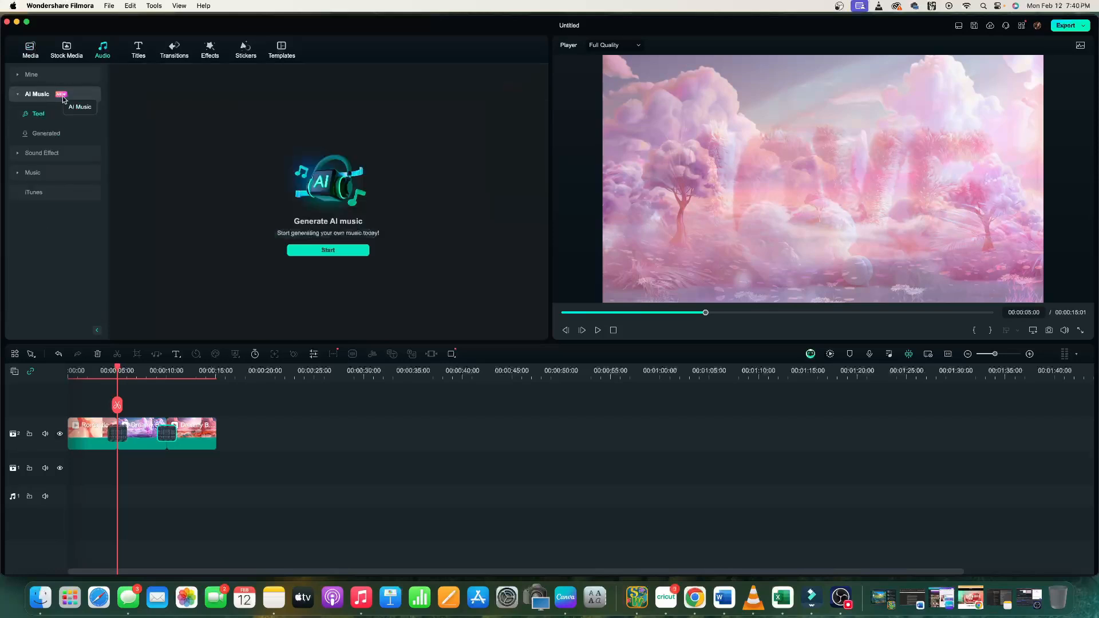
left_click(328, 250)
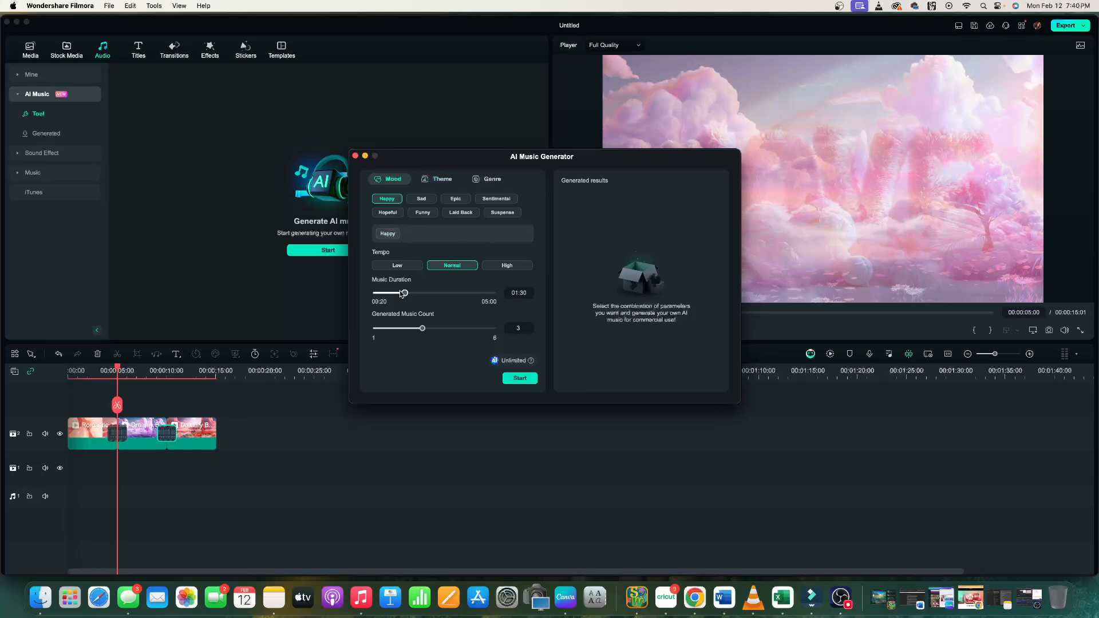
left_click(494, 200)
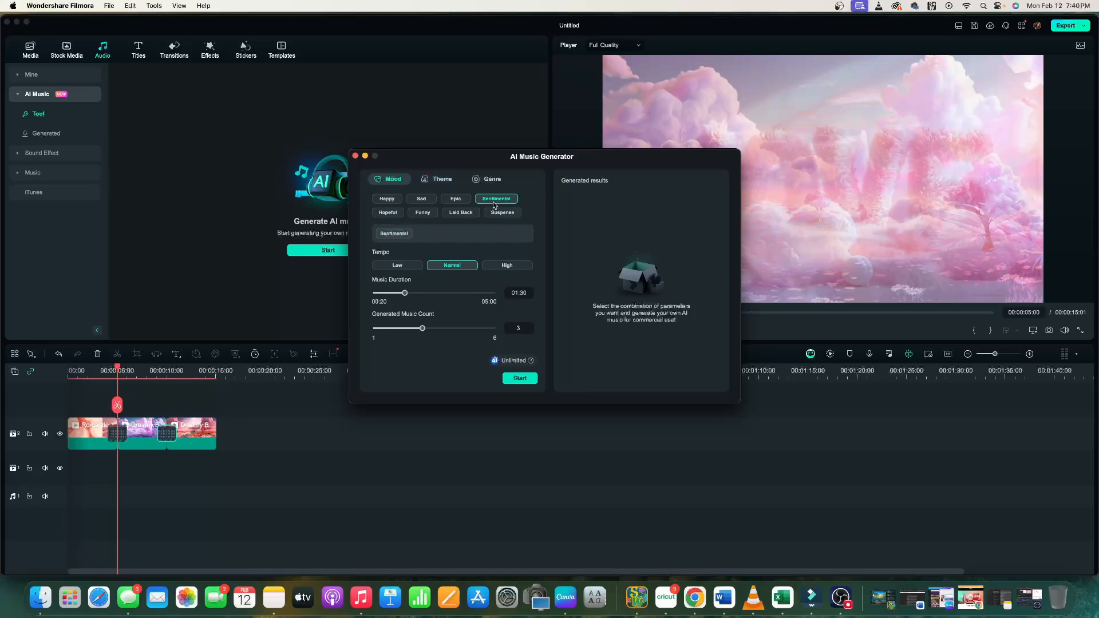
left_click(405, 266)
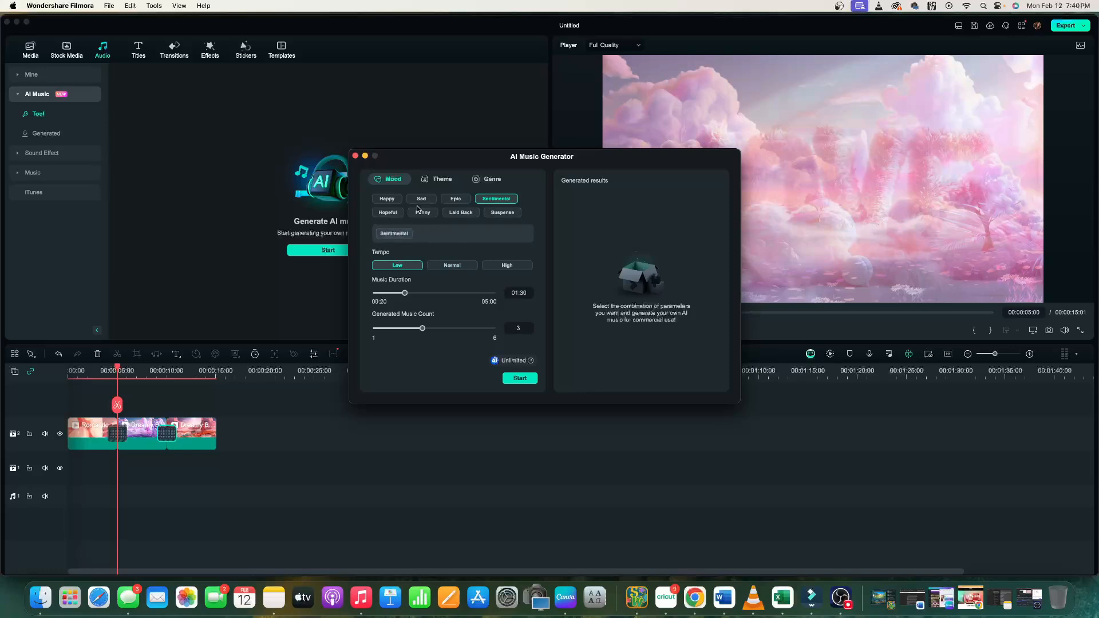
Add the Romance theme and the Pop genre, then start generating the music.
left_click(438, 181)
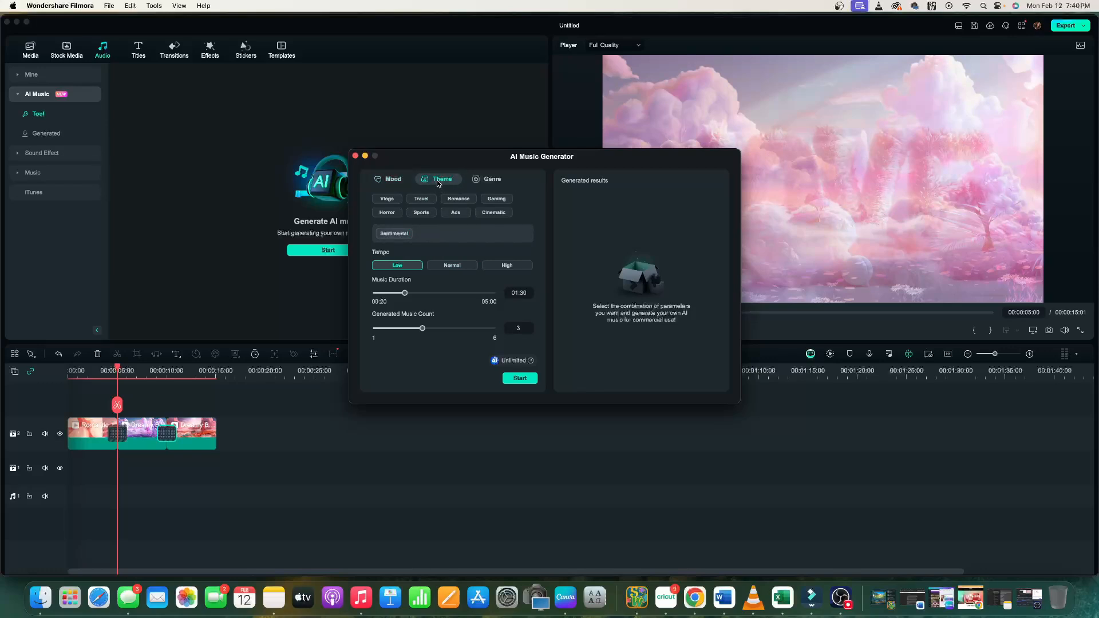
left_click(459, 200)
left_click(490, 183)
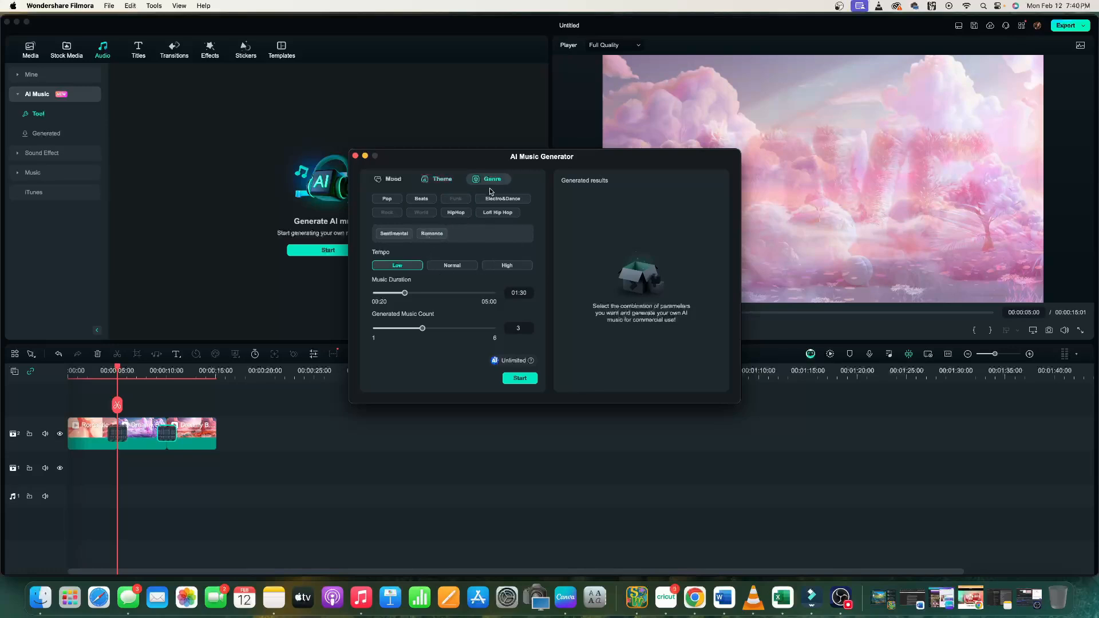
left_click(386, 202)
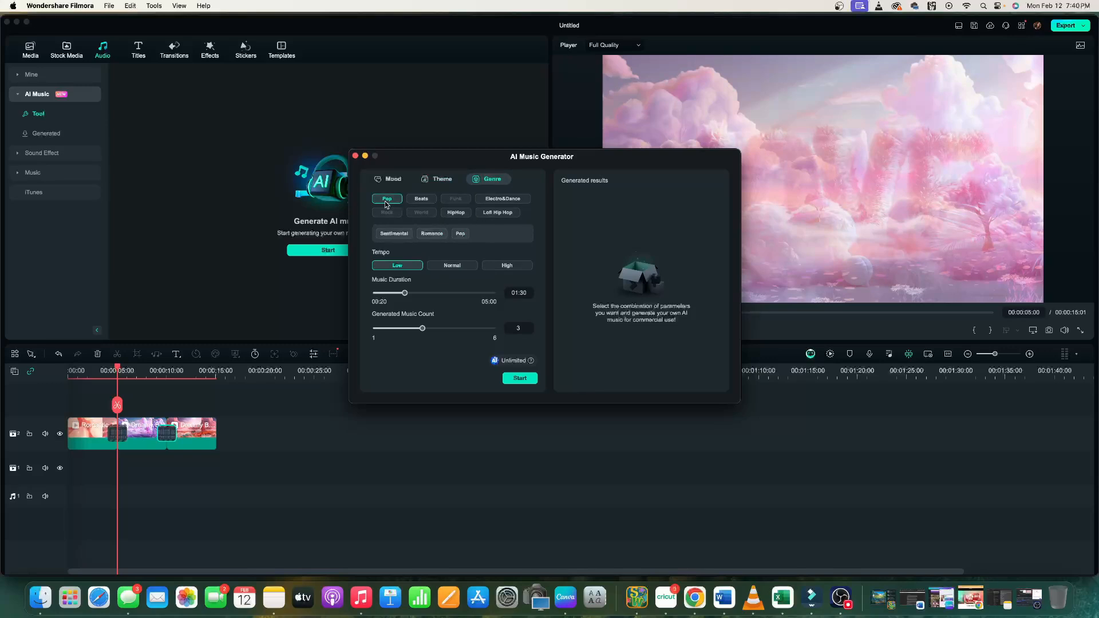
left_click(520, 380)
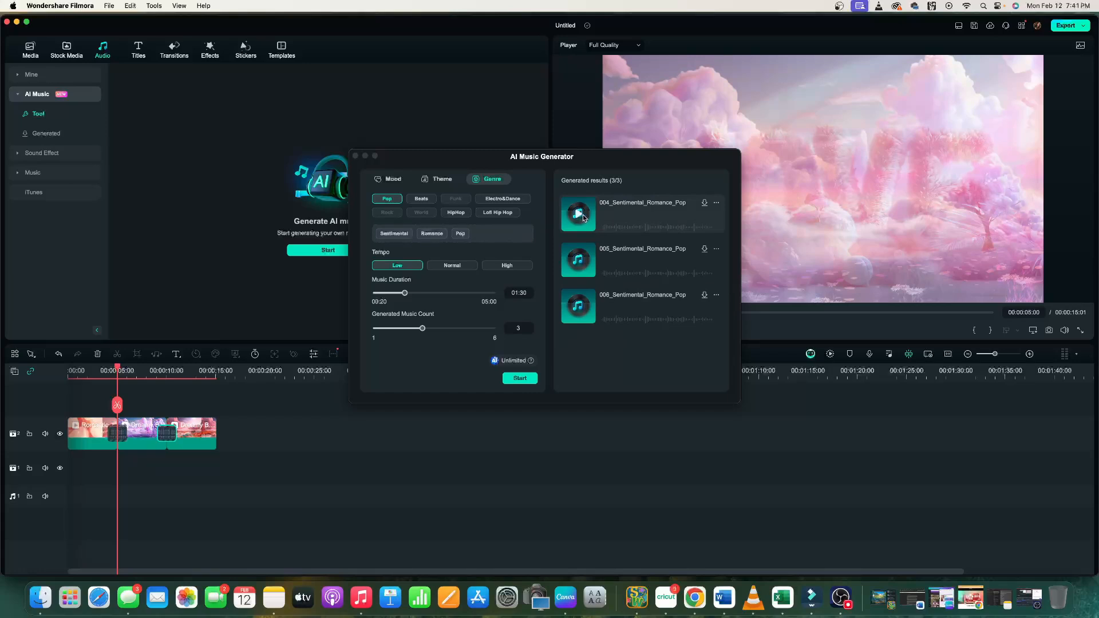
Preview each of the generated Sentimental_Romance_Pop tracks.
left_click(579, 215)
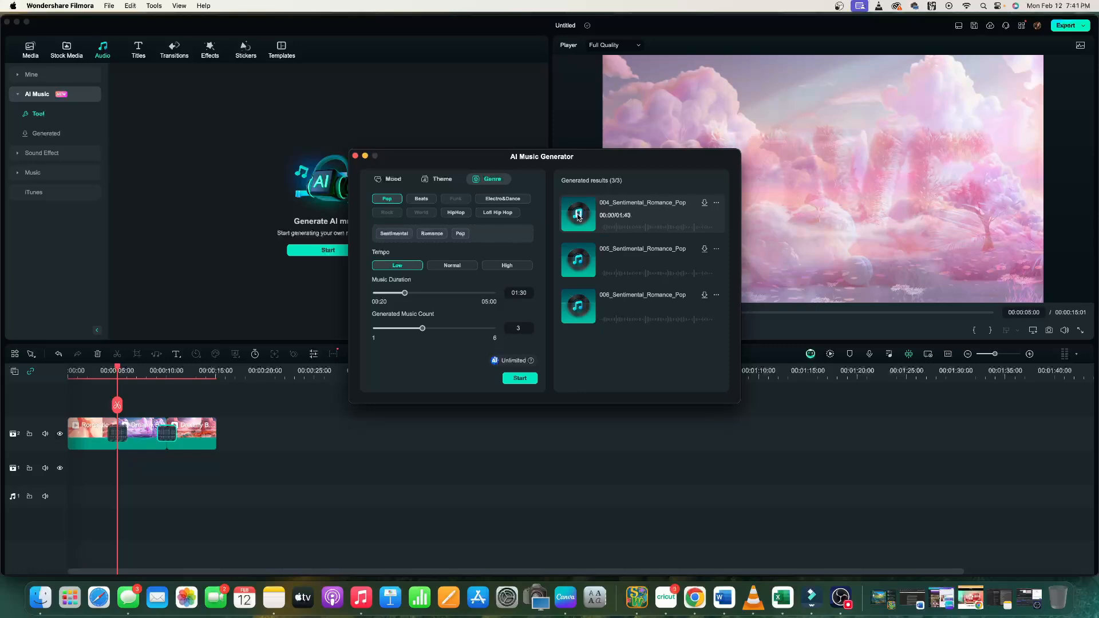
key("XF86AudioRaiseVolume")
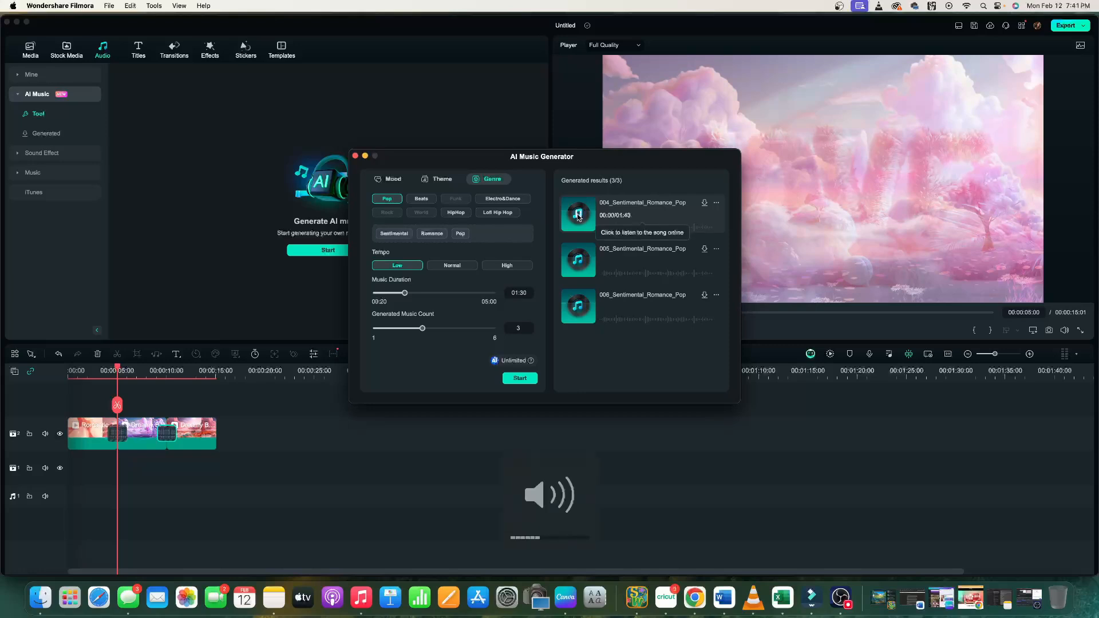
key("XF86AudioRaiseVolume")
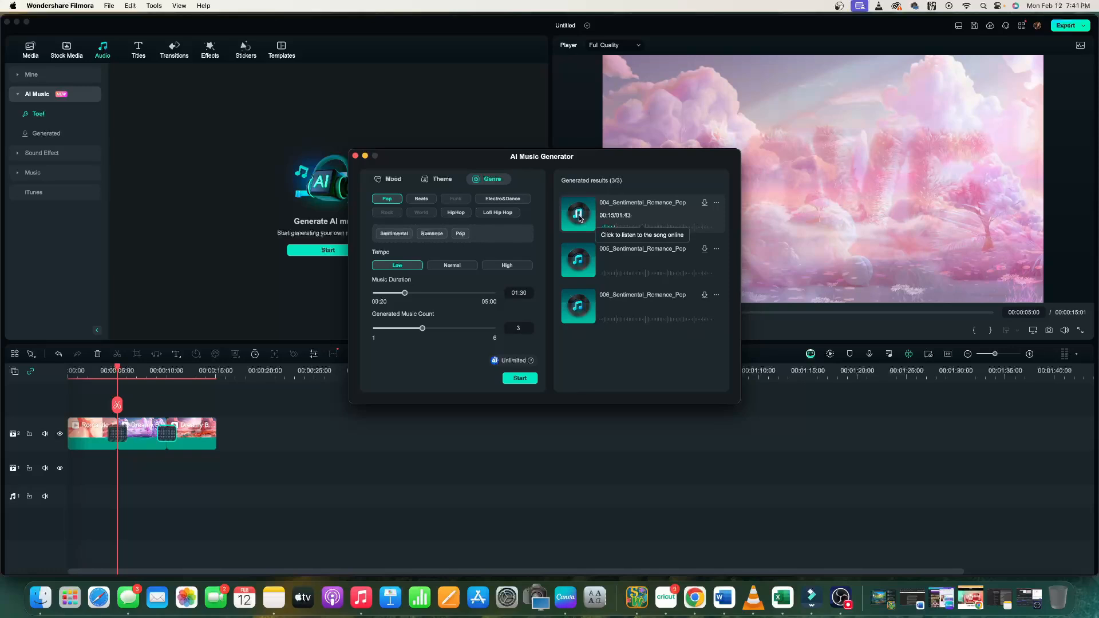
left_click(580, 216)
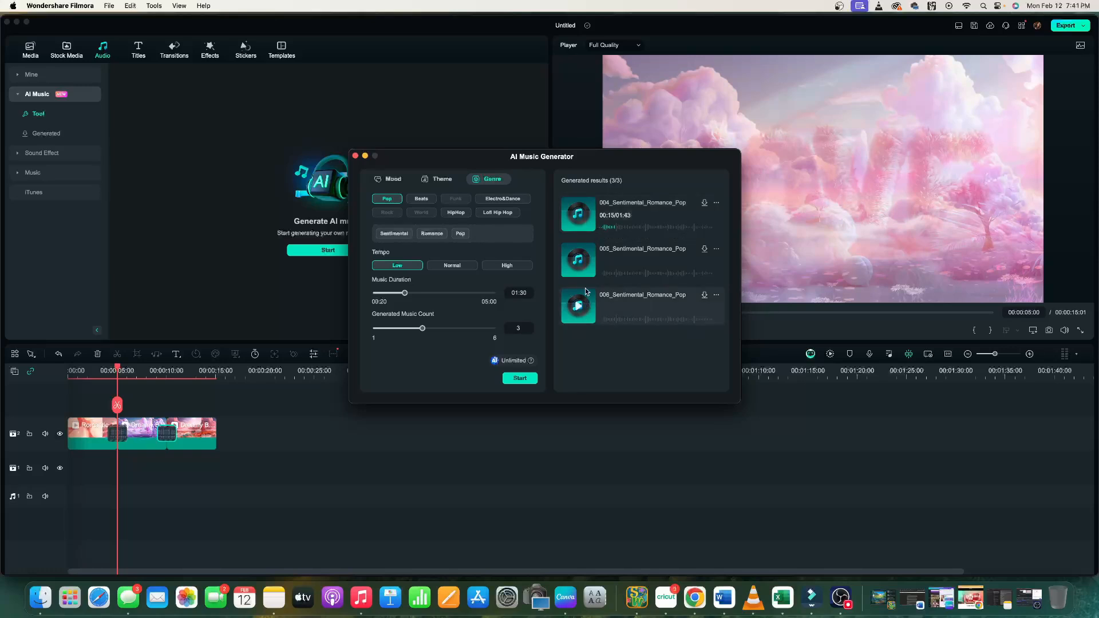
key("XF86AudioRaiseVolume")
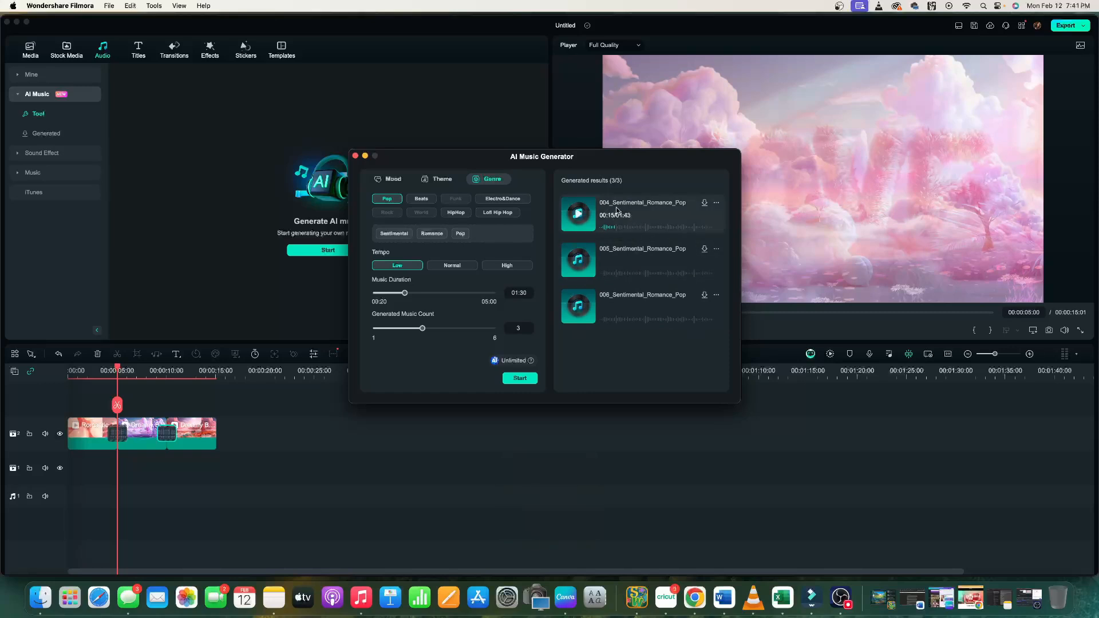
left_click(582, 266)
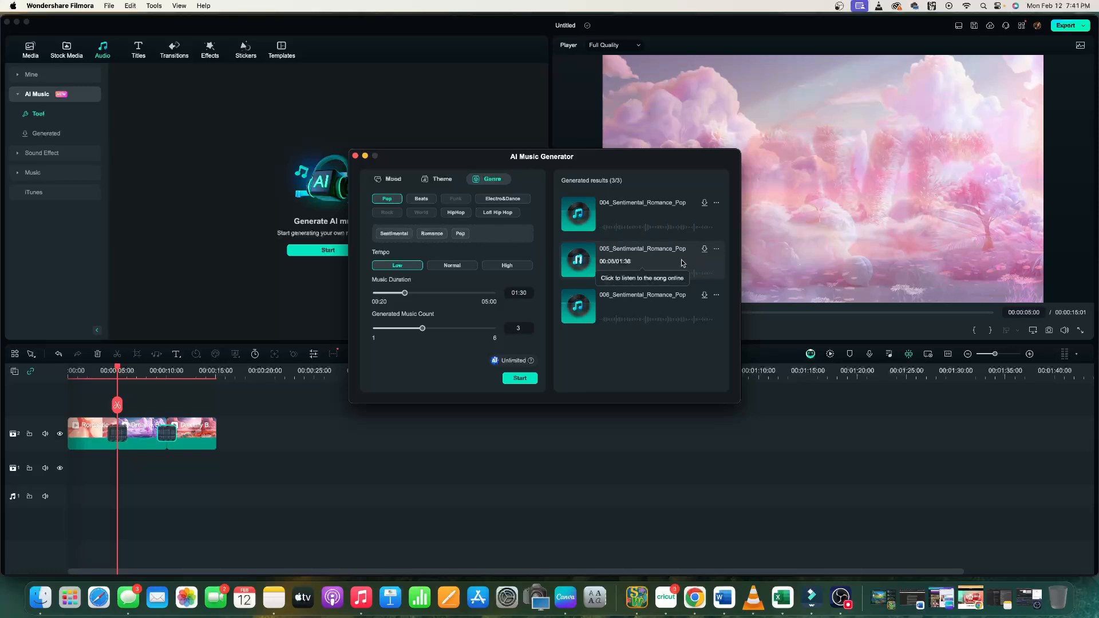
left_click(681, 260)
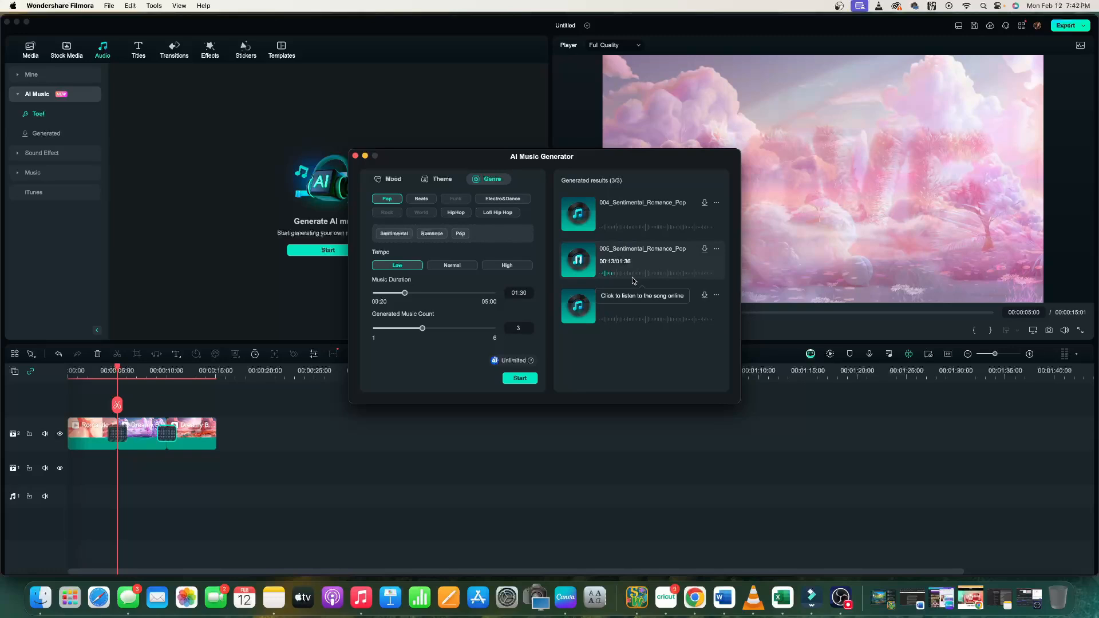
left_click(581, 265)
left_click(579, 308)
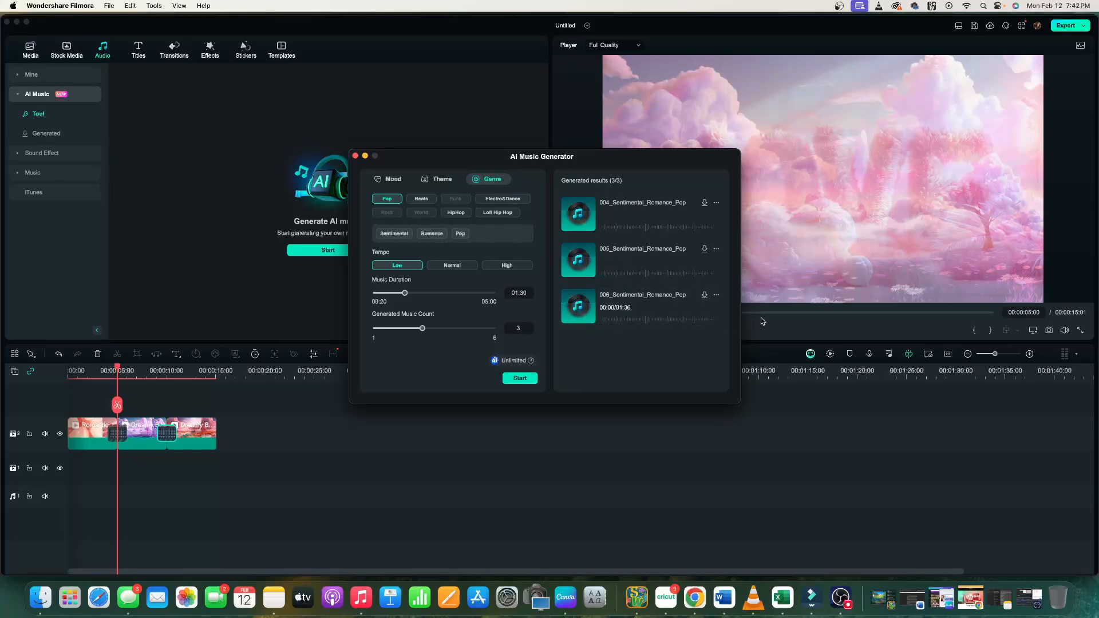
key("XF86AudioRaiseVolume")
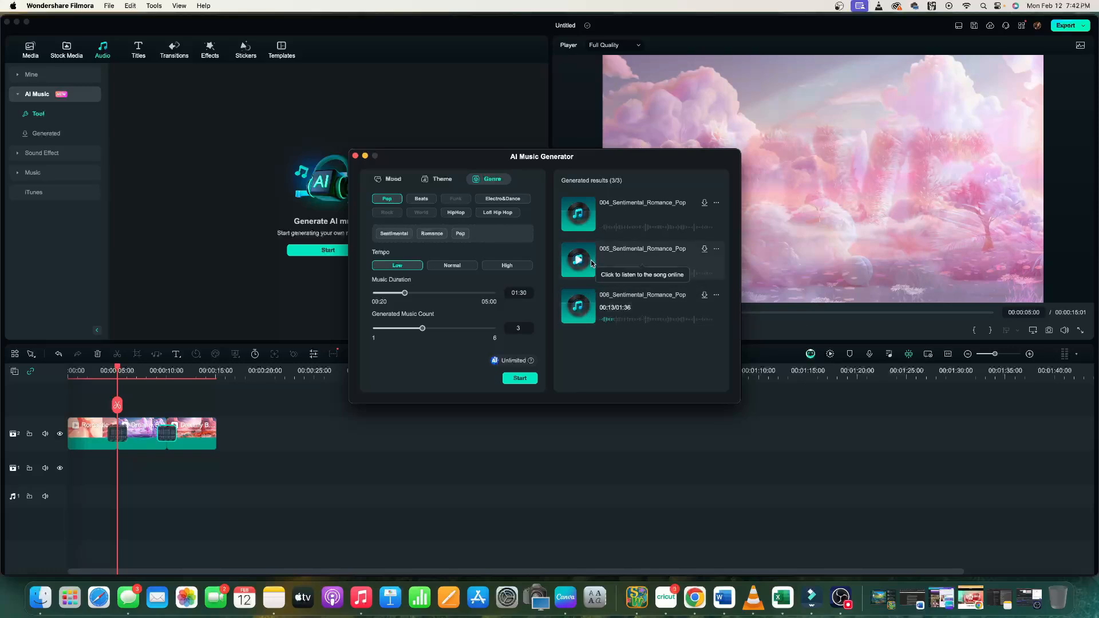
Download the 005 and 004 generated tracks, then close the AI Music Generator and confirm.
left_click(705, 251)
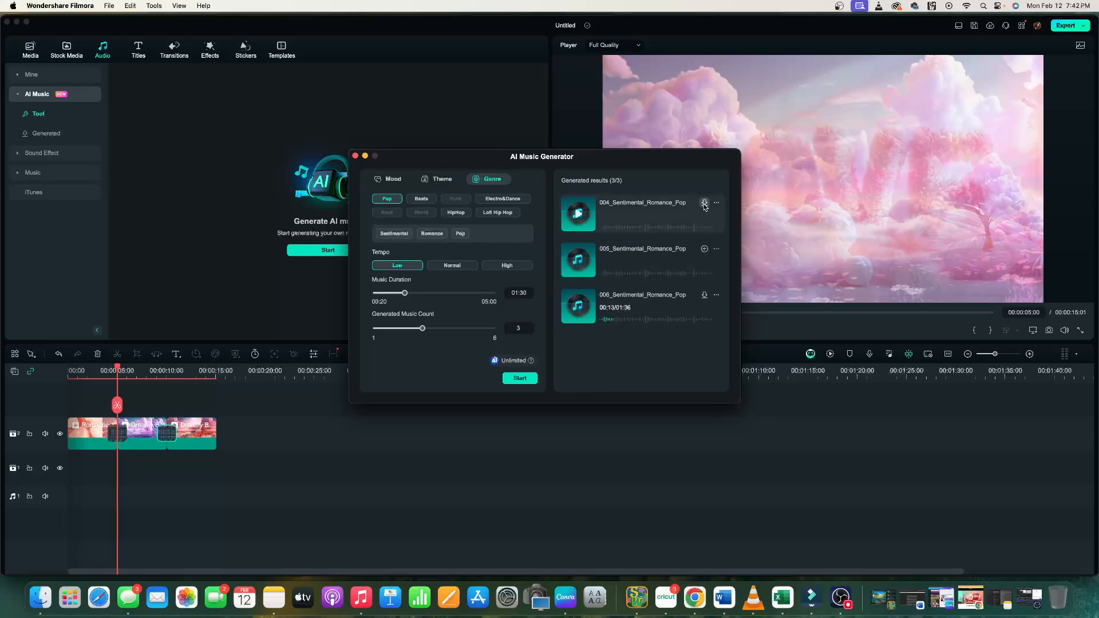
left_click(705, 204)
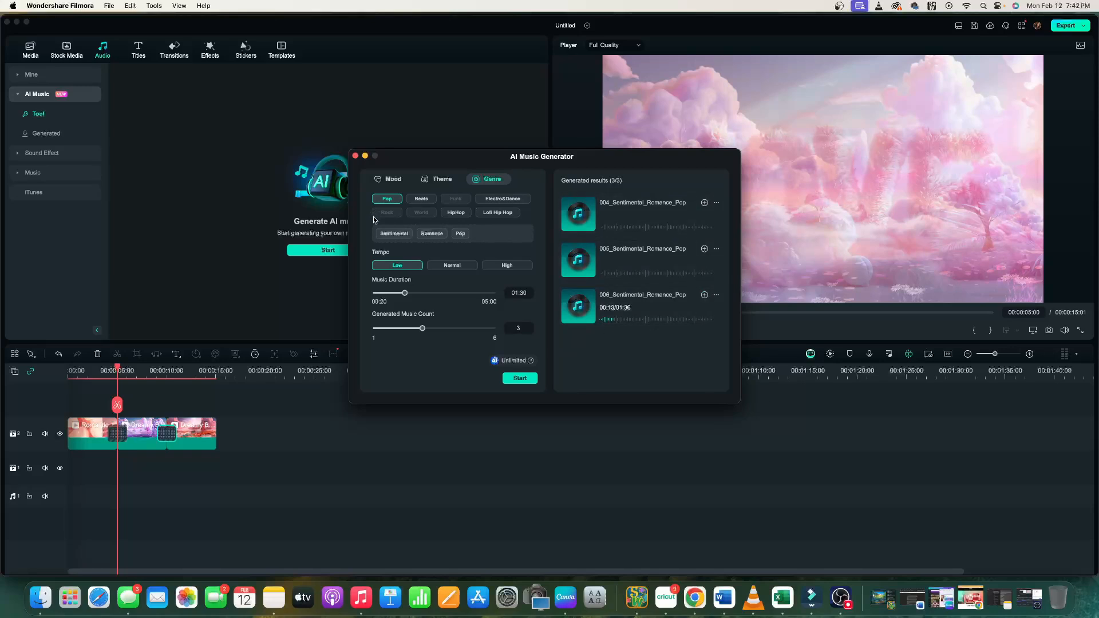
mouse_move(536, 367)
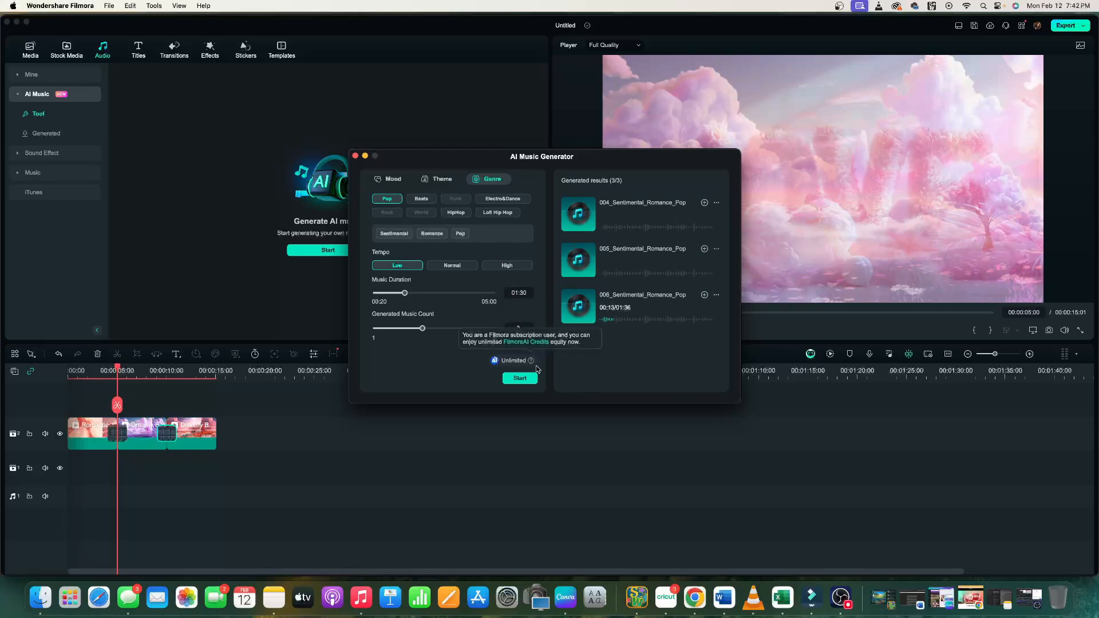
left_click(355, 155)
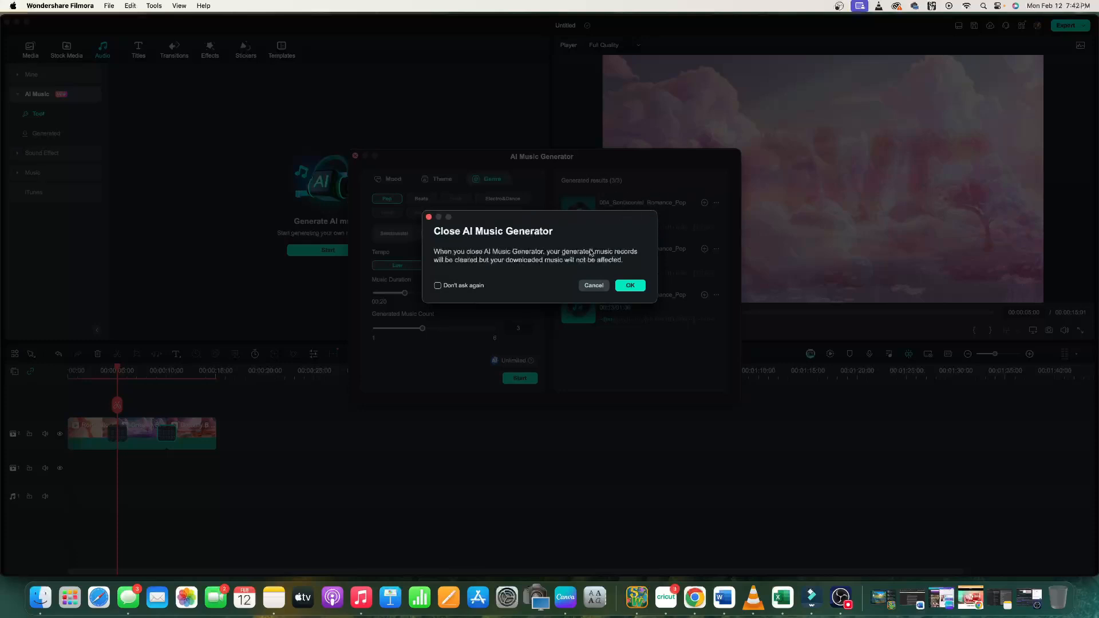
left_click(632, 288)
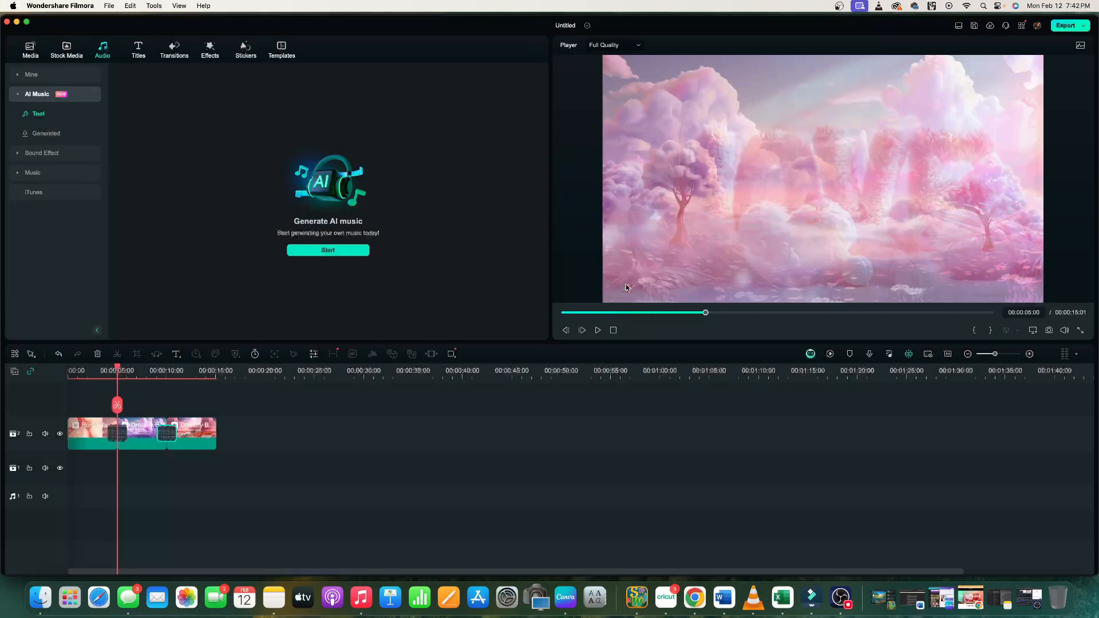
Add the 005_Sentimental_Romance_Pop track from the generated music to the start of the audio track.
left_click(48, 136)
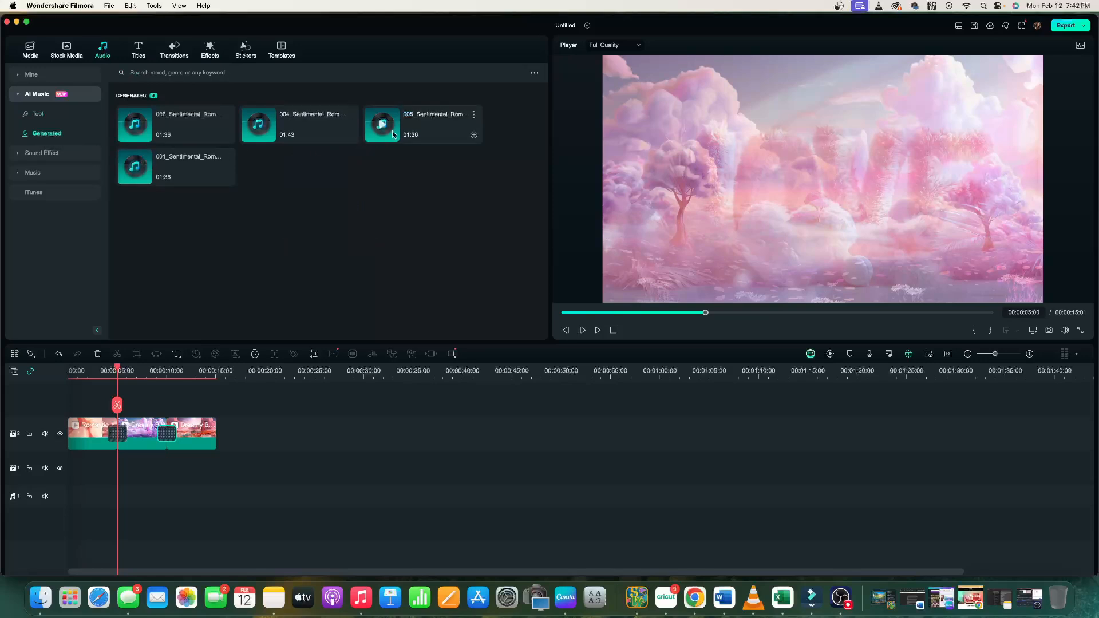
left_click_drag(429, 131, 74, 442)
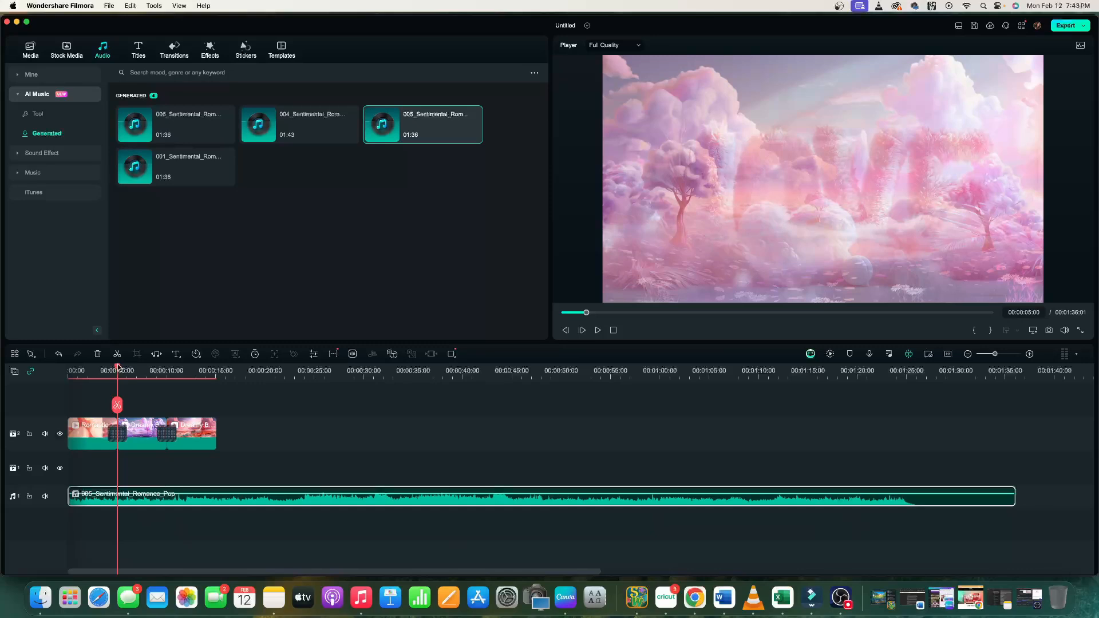
Split the music at 00:00:15, where the video ends, and delete the remaining part.
left_click_drag(118, 369, 216, 369)
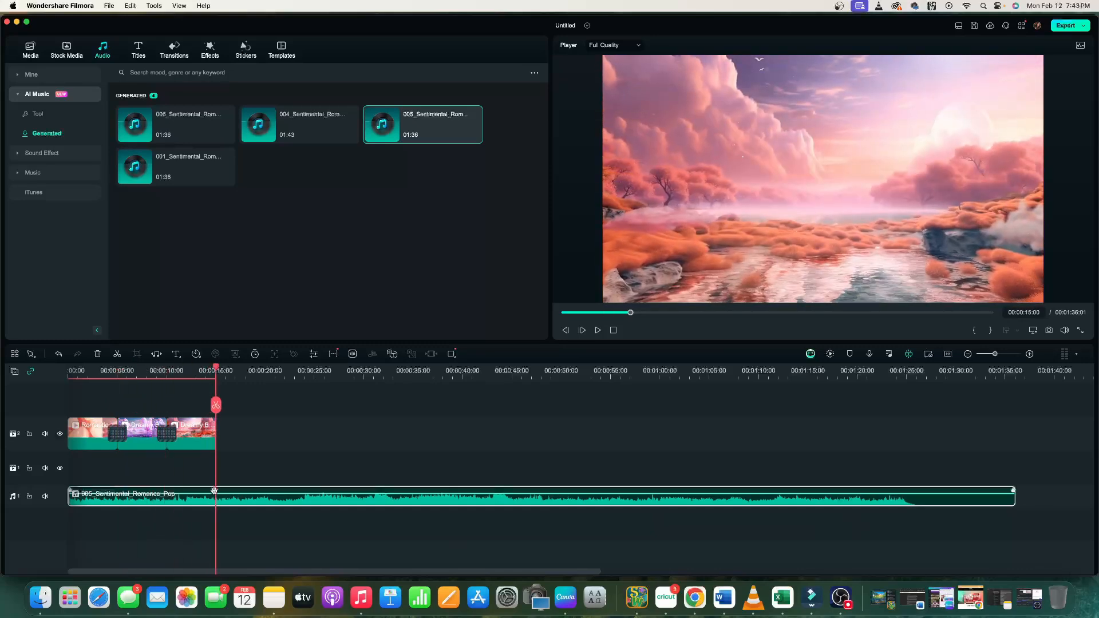
left_click(215, 406)
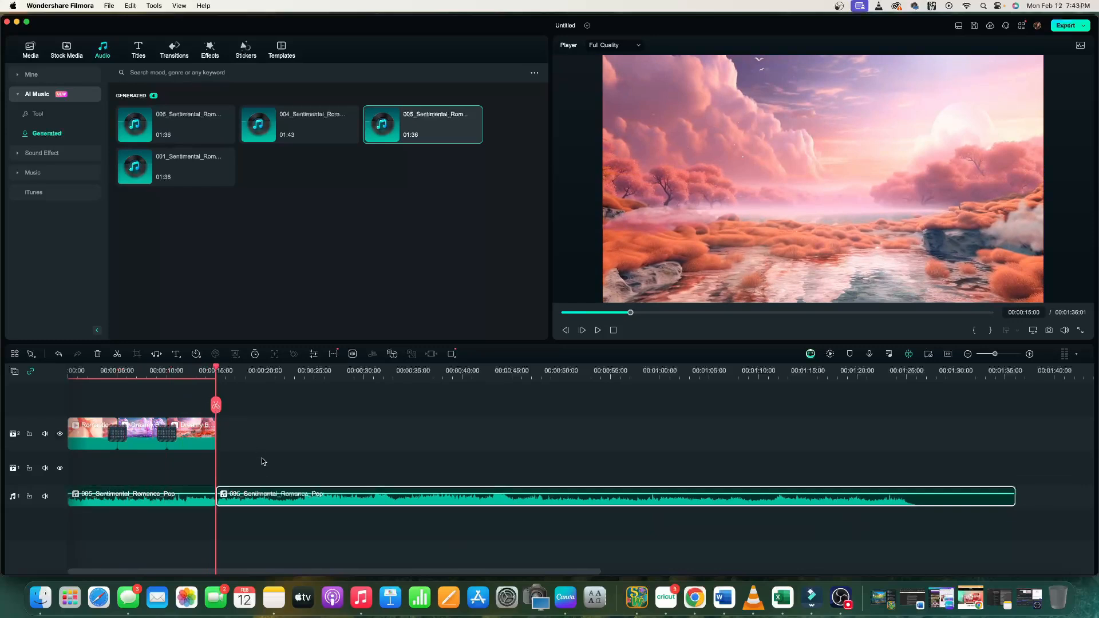
key("Delete")
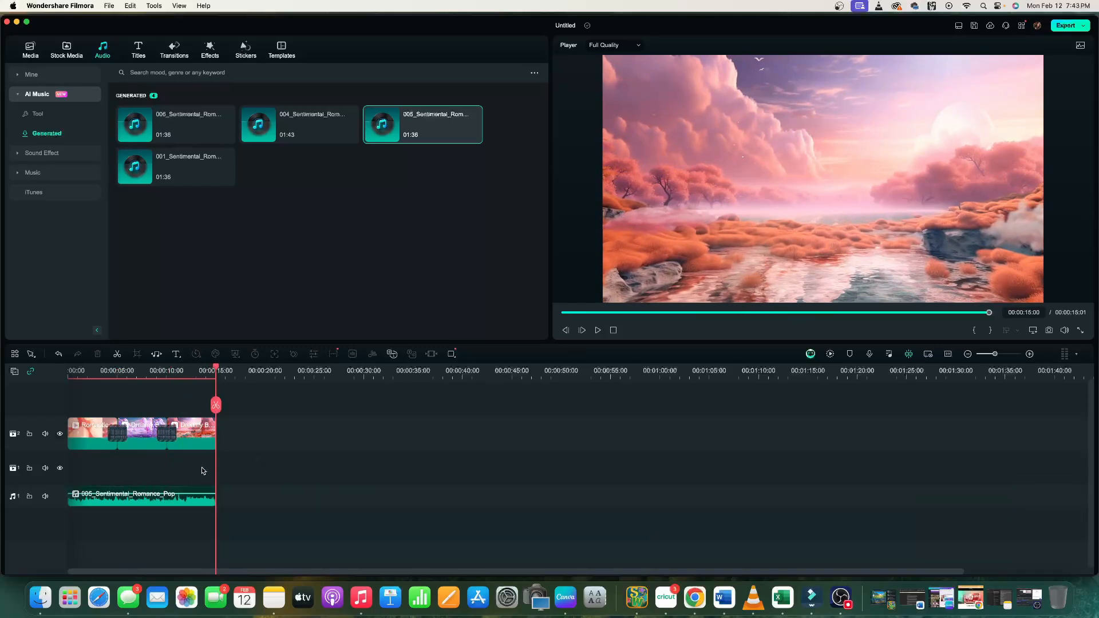
Play the project from the beginning to review the video with its music.
left_click_drag(167, 370, 137, 370)
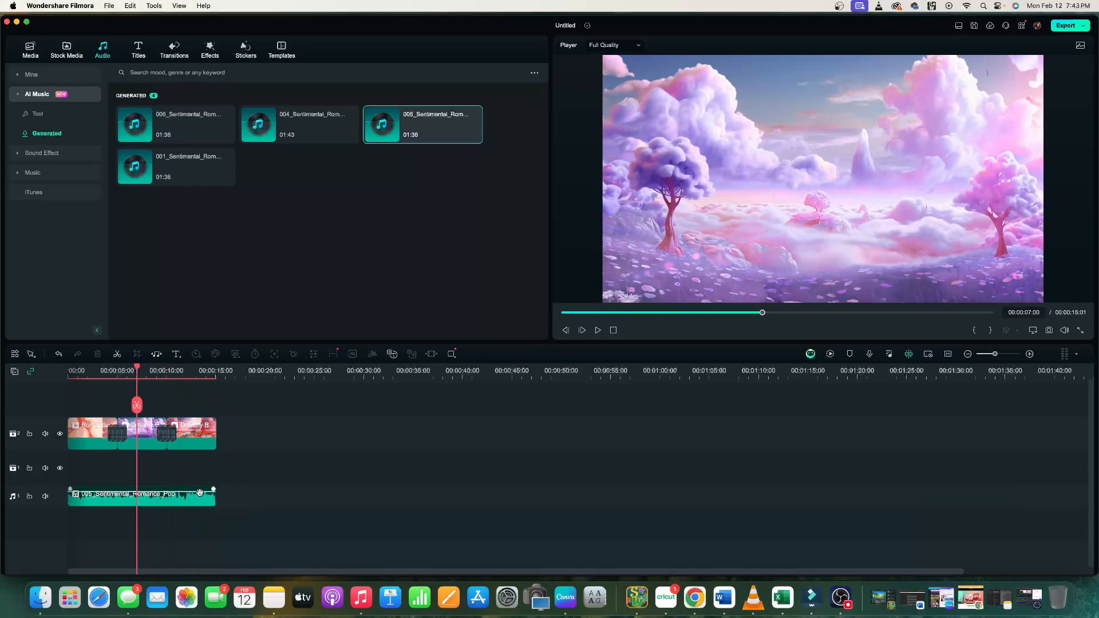
mouse_move(201, 491)
left_mouse_down()
mouse_move(211, 488)
mouse_move(202, 488)
left_mouse_up()
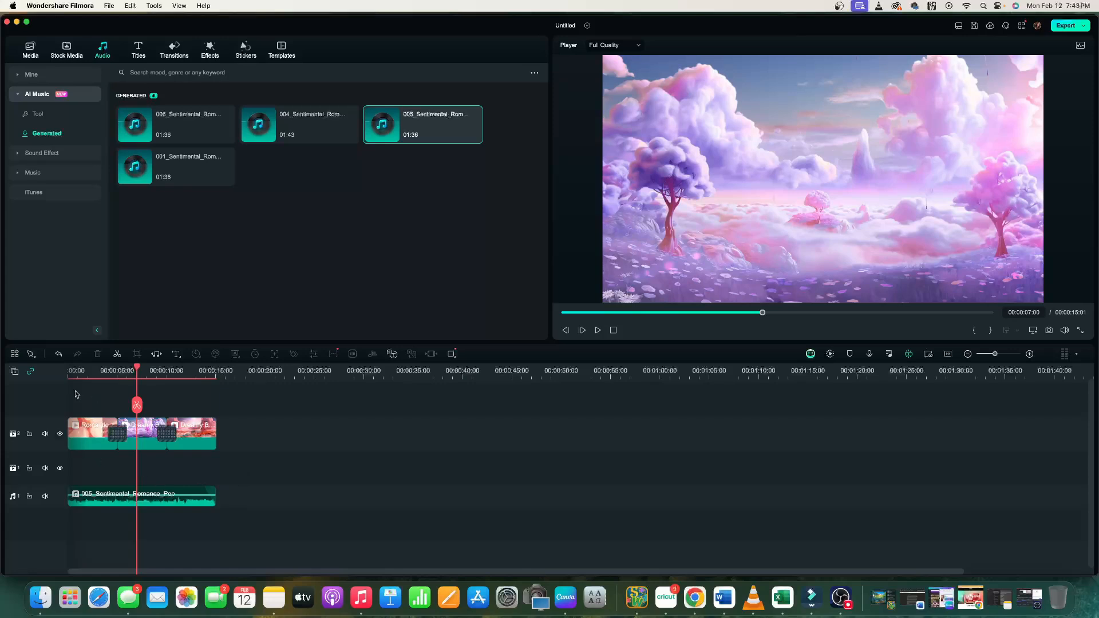
left_click(68, 374)
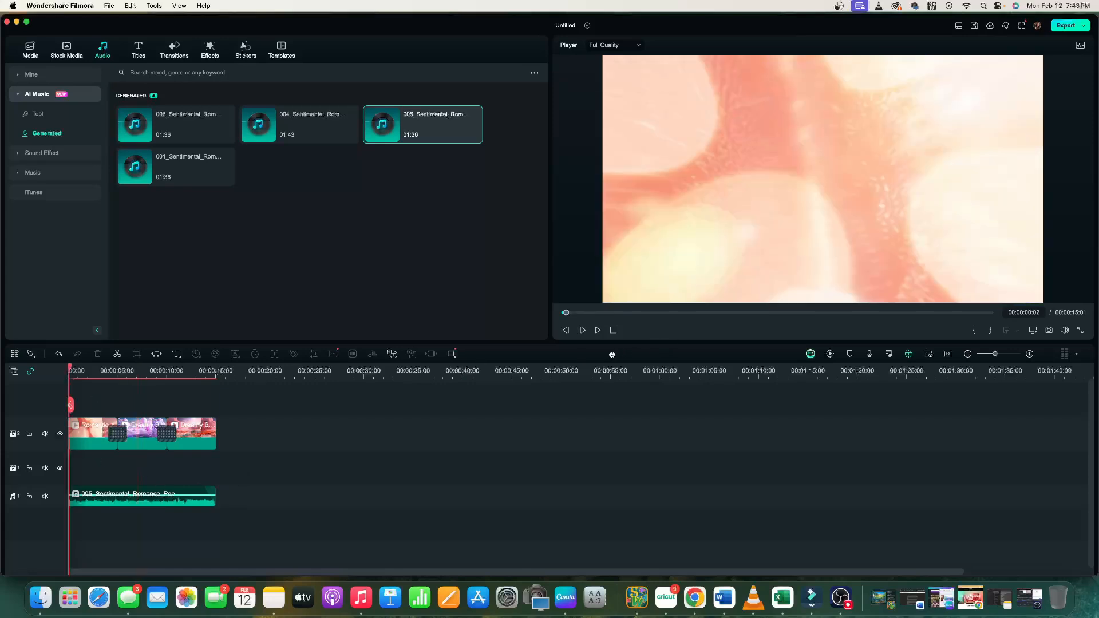
left_click(598, 331)
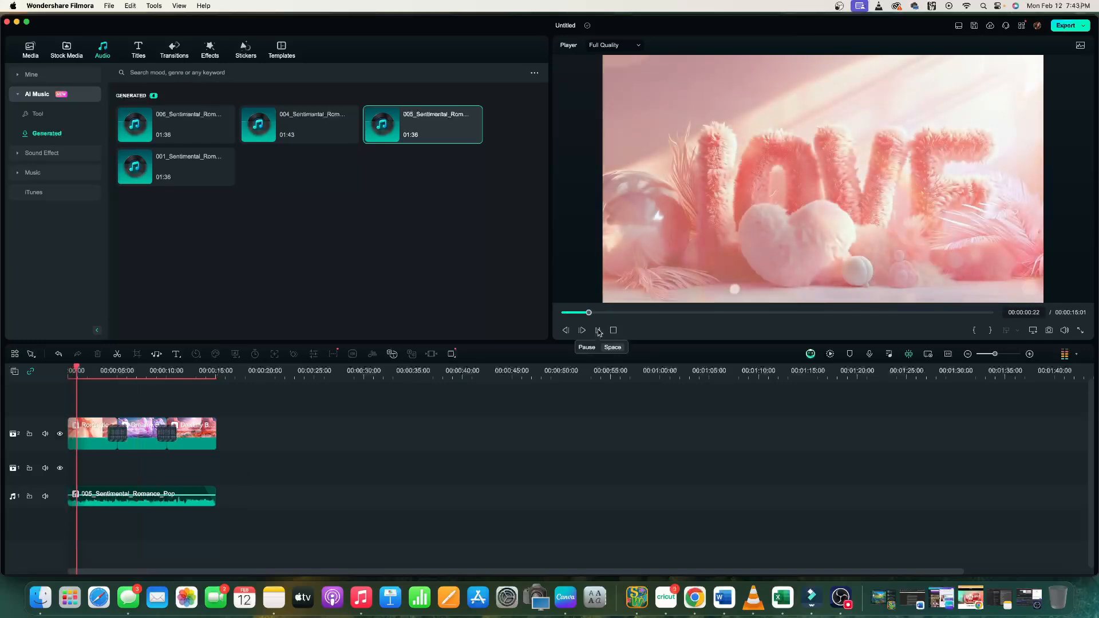